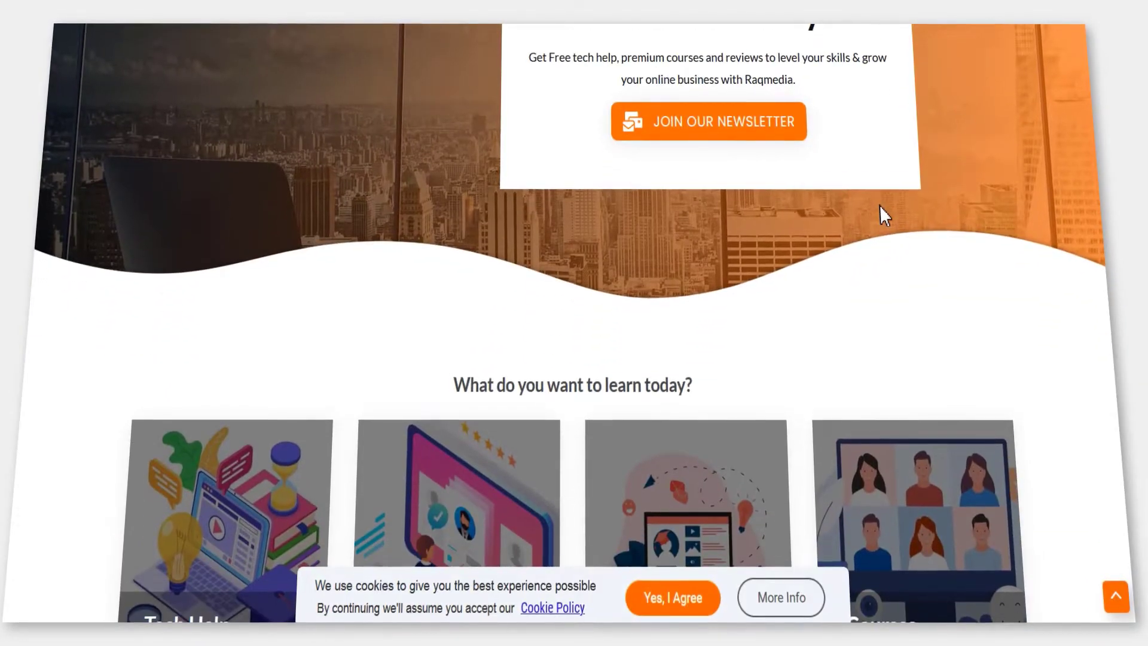
scroll(880, 214, "down", 3)
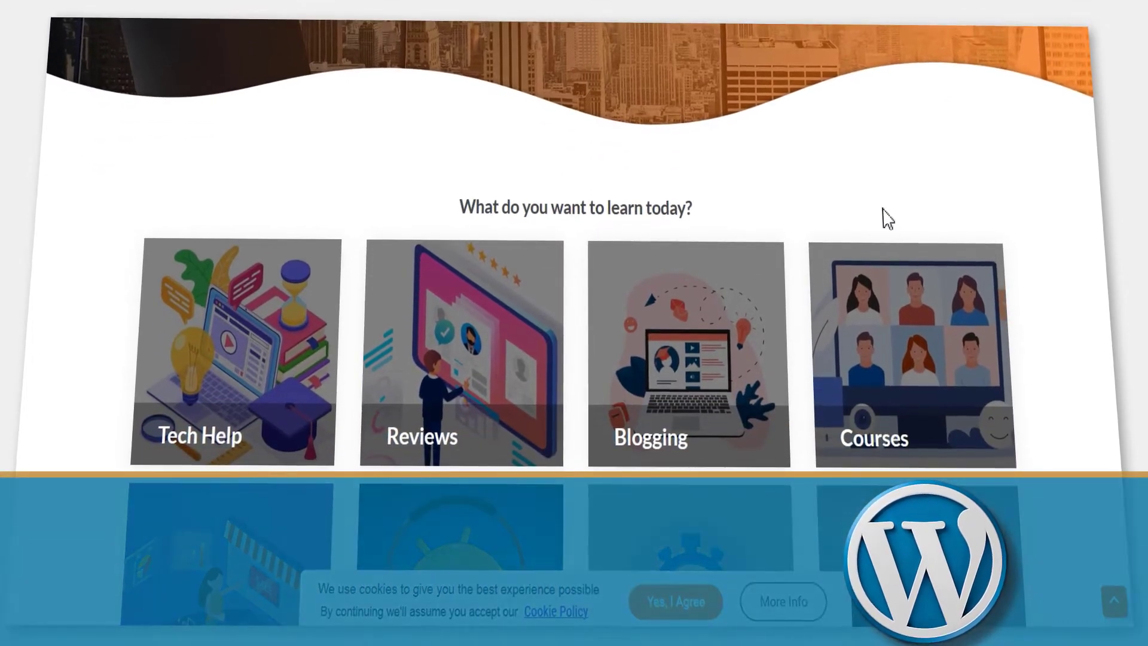
scroll(887, 219, "down", 1)
scroll(888, 214, "down", 3)
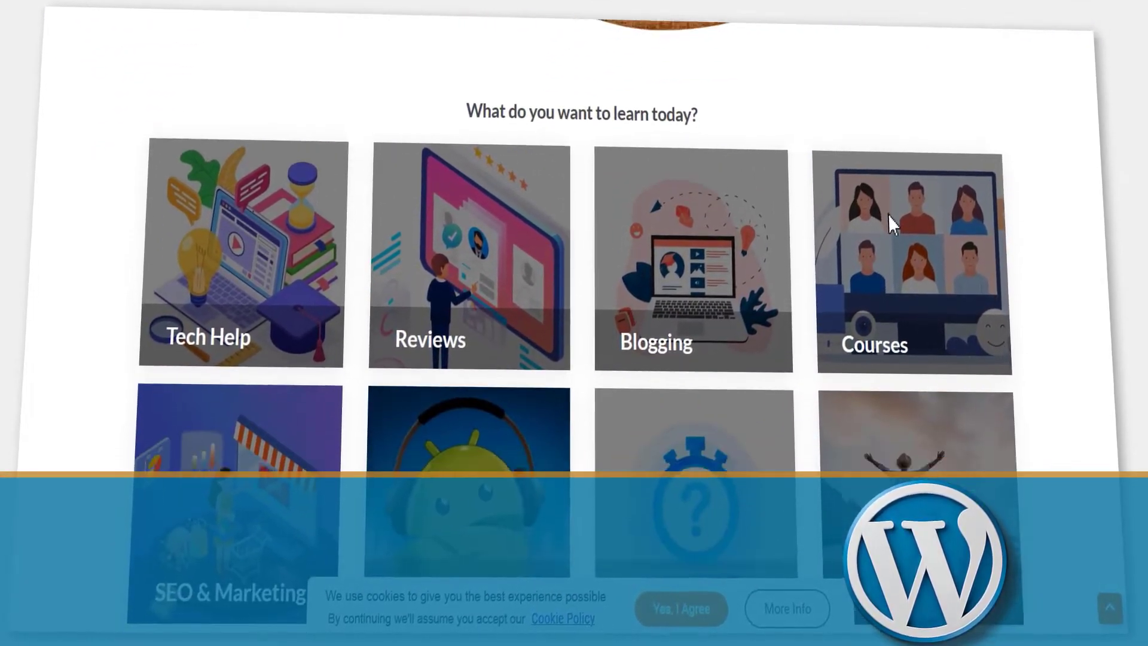
scroll(894, 221, "down", 1)
type("www.raqmedia.com")
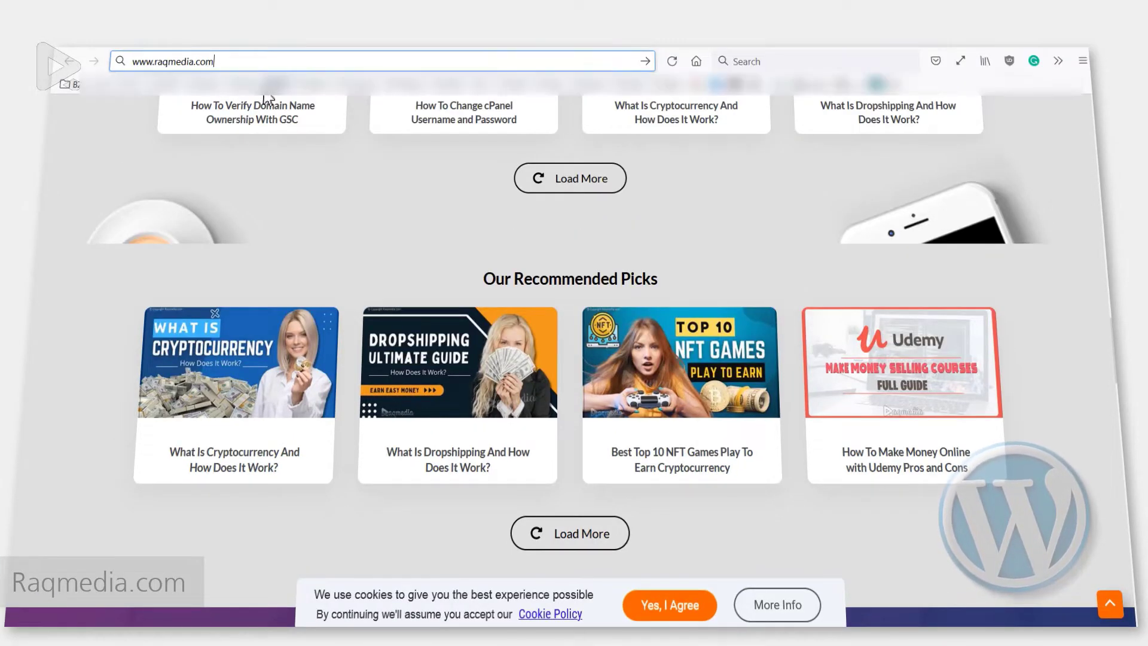
- Load raqmedia.com from a plain address and confirm it redirects to its https www address
key("Return")
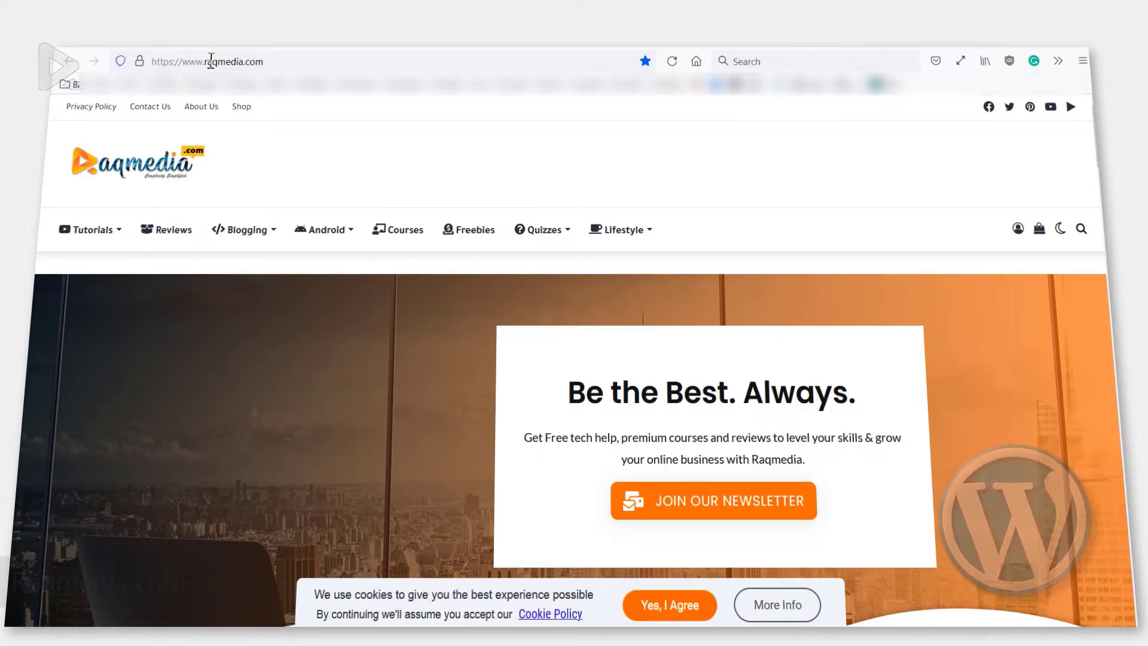
left_click(207, 61)
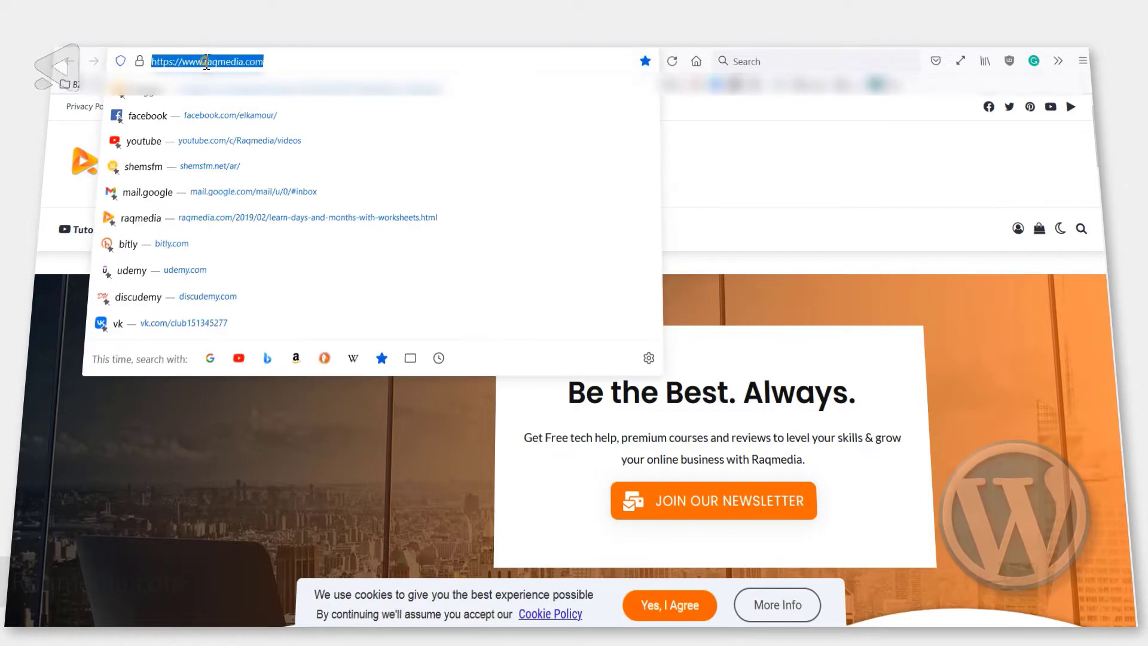
left_click(206, 61)
key("BackSpace")
key("BackSpace")
key("BackSpace")
key("BackSpace")
key("BackSpace")
key("BackSpace")
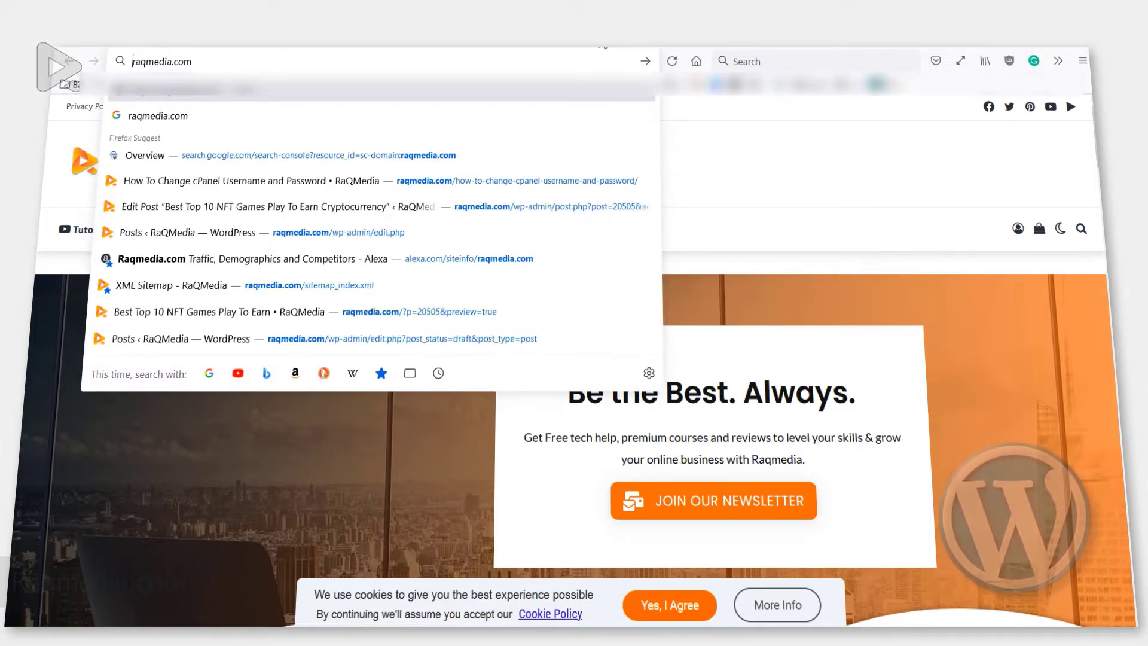
left_click(646, 61)
left_click(646, 62)
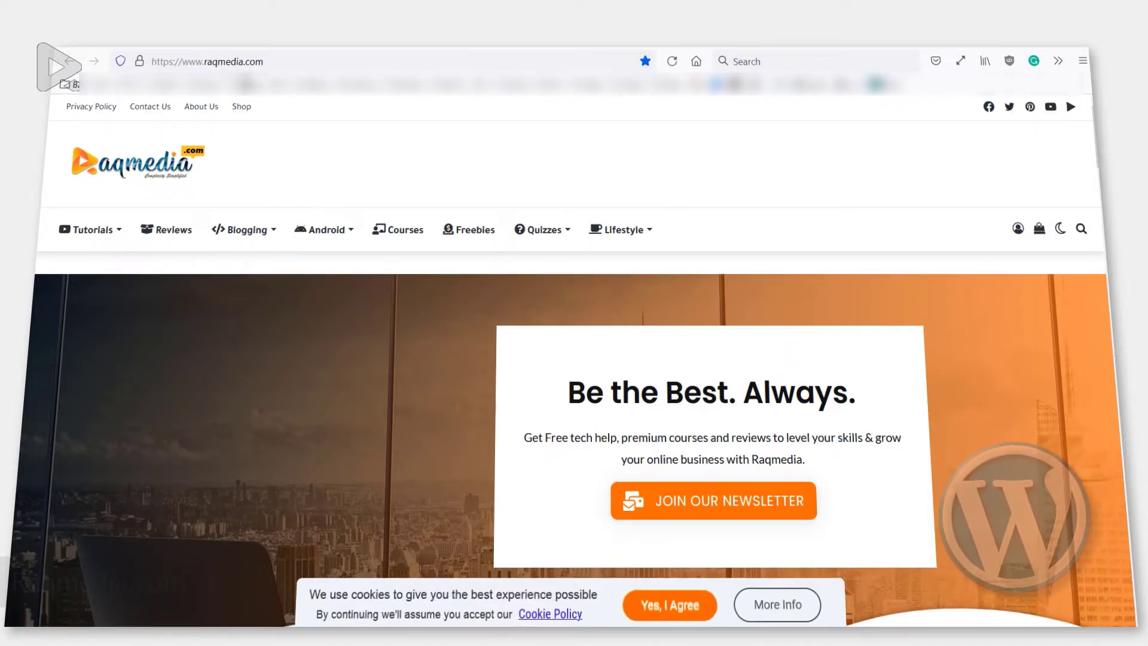
scroll(360, 368, "down", 4)
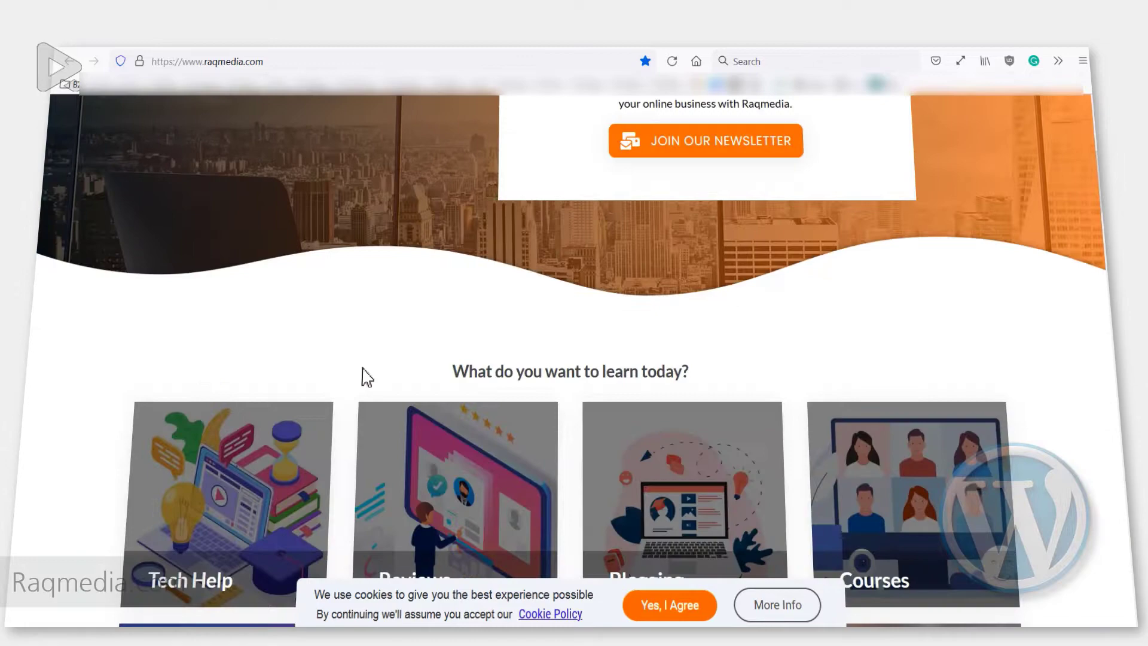
scroll(367, 377, "down", 1)
scroll(297, 336, "down", 2)
scroll(105, 350, "up", 3)
scroll(105, 305, "up", 2)
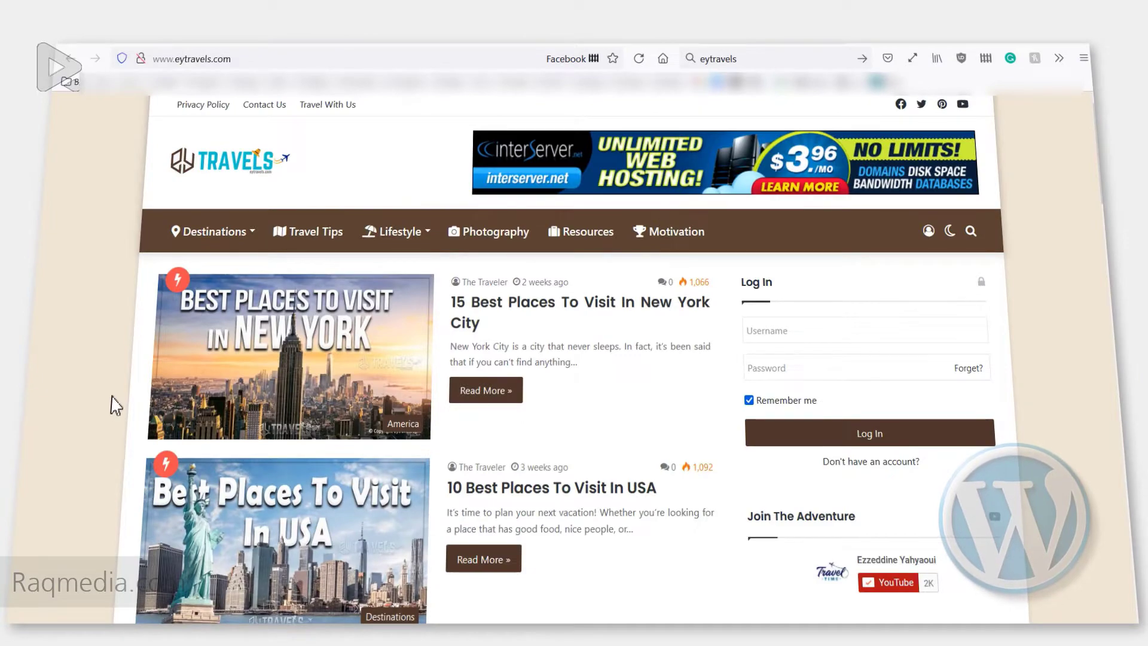
scroll(68, 420, "down", 1)
scroll(67, 420, "down", 3)
scroll(67, 419, "down", 1)
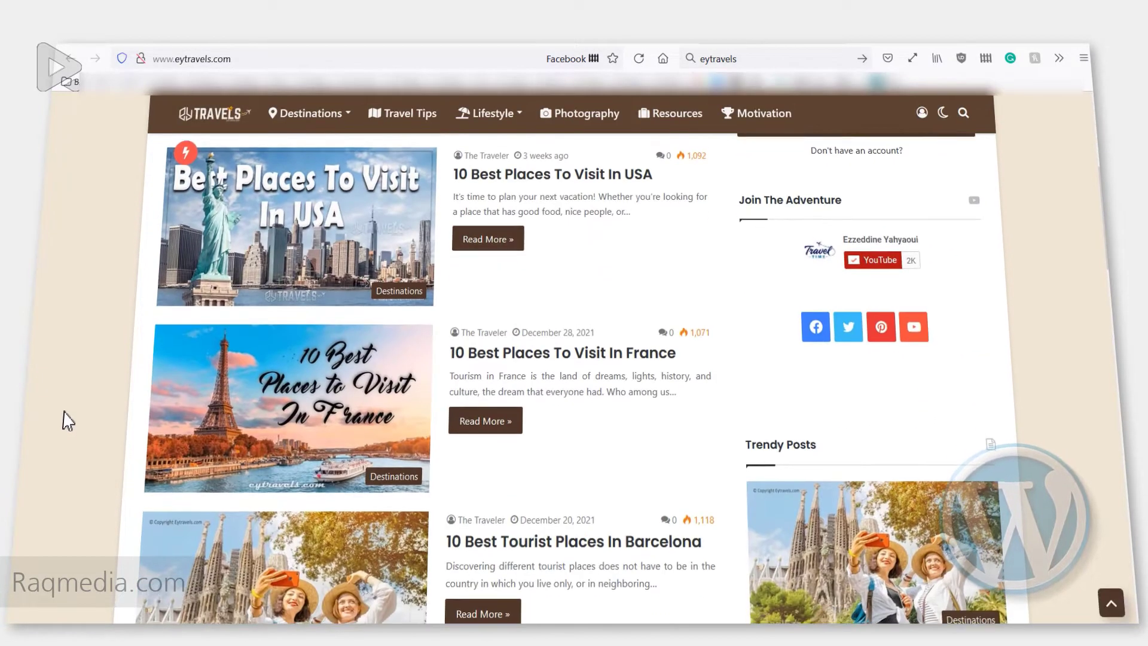
scroll(67, 419, "up", 4)
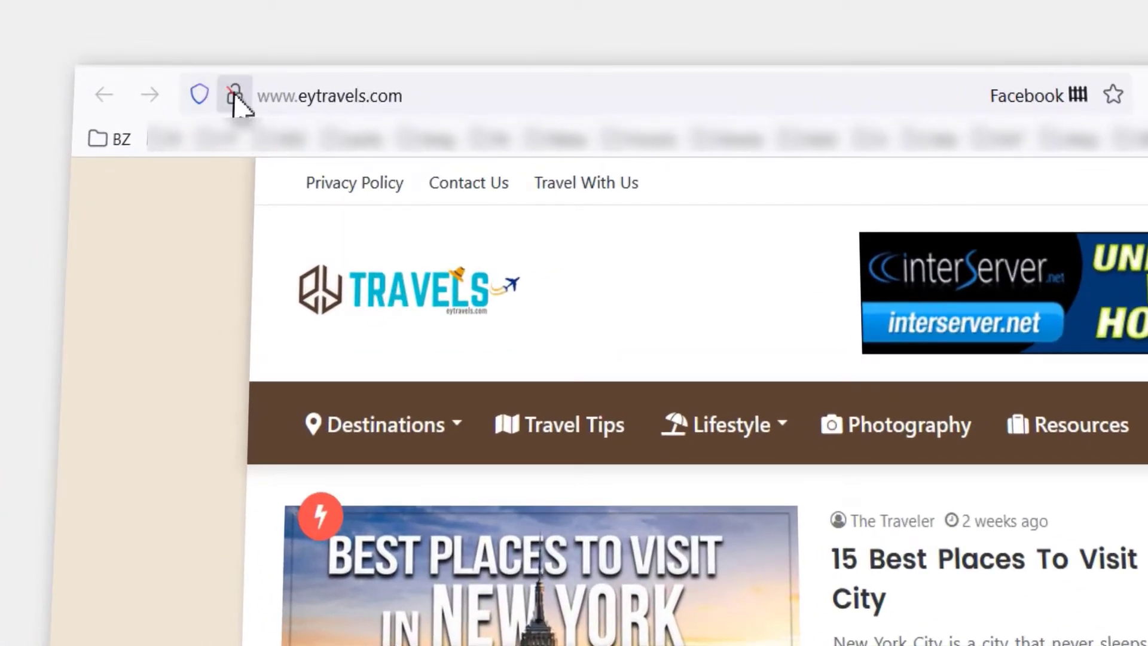
- Check eytravels.com's padlock info showing 'Connection not secure' and dismiss it
left_click(235, 95)
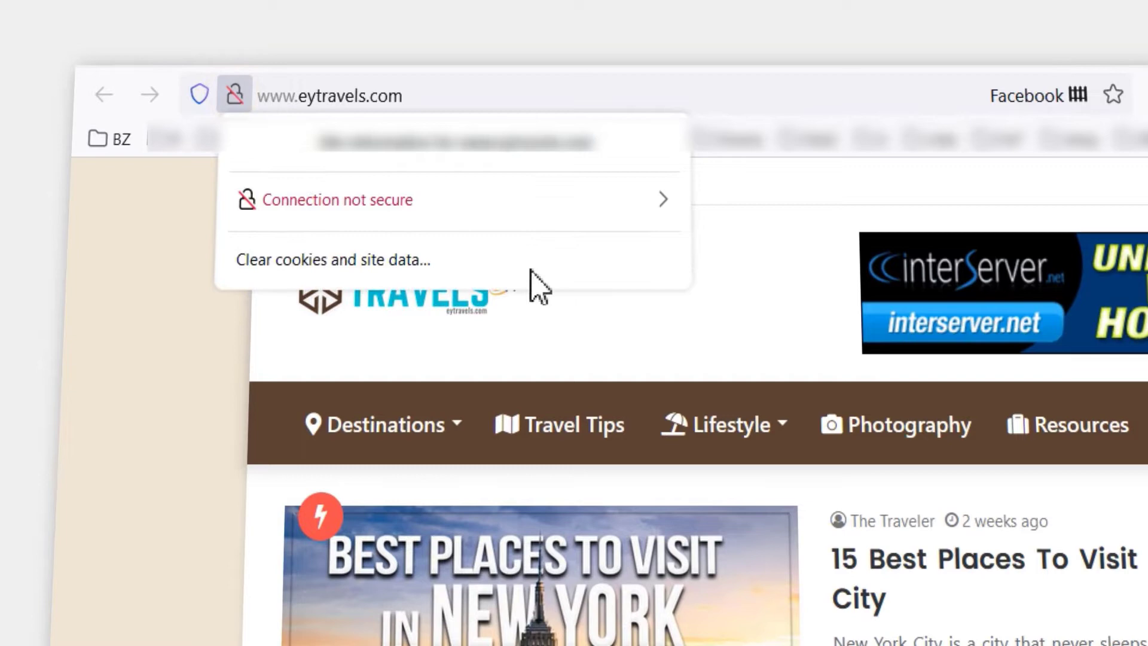
left_click(454, 91)
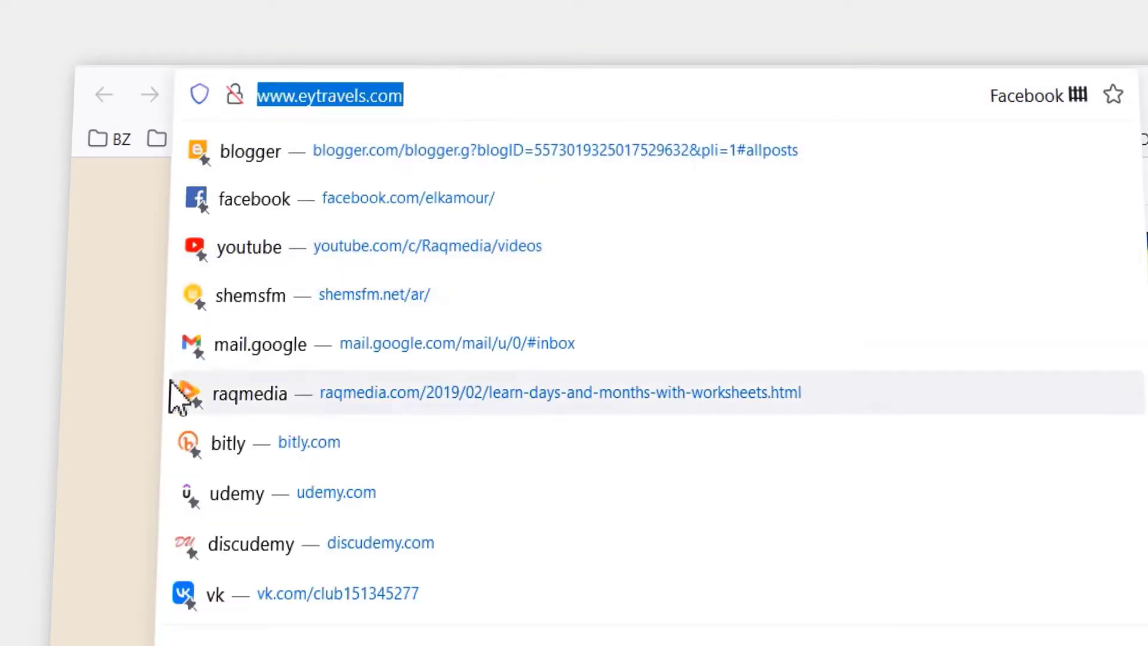
left_click(93, 341)
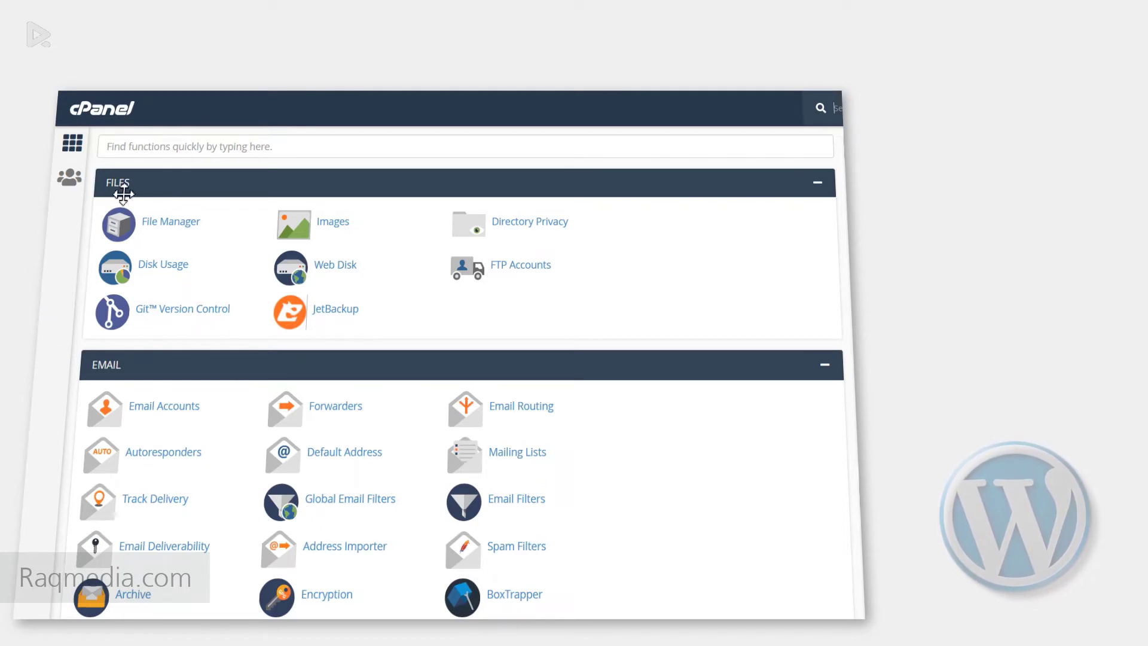
- Browse to the eytravels.com folder in File Manager and bring up its Preferences dialog
left_click(184, 226)
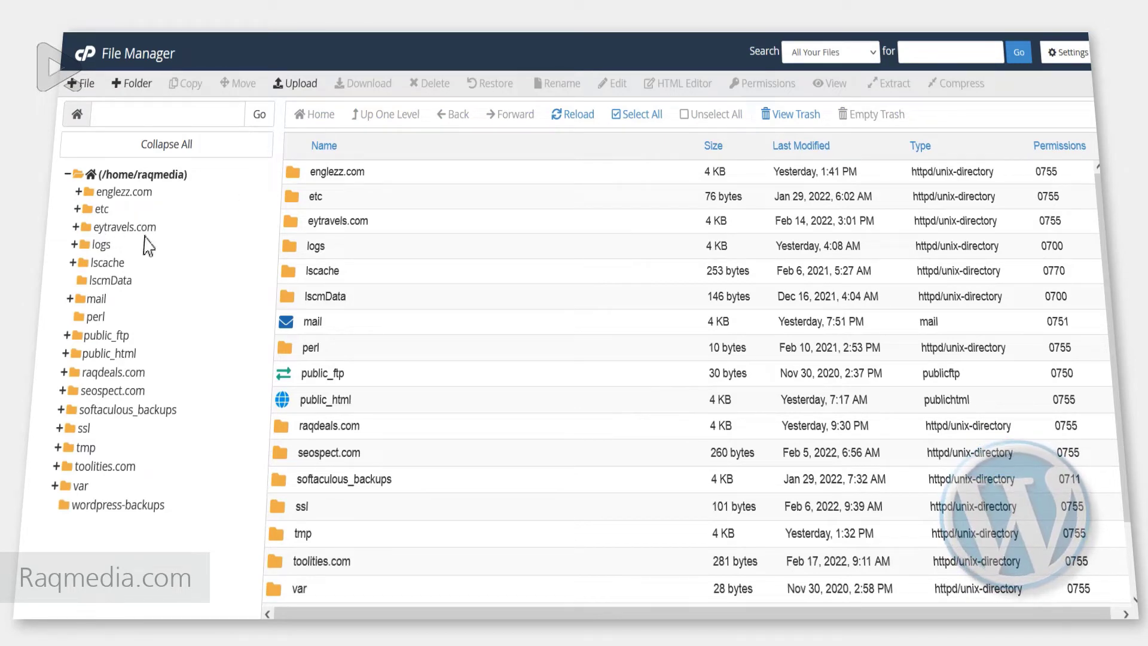
left_click(126, 229)
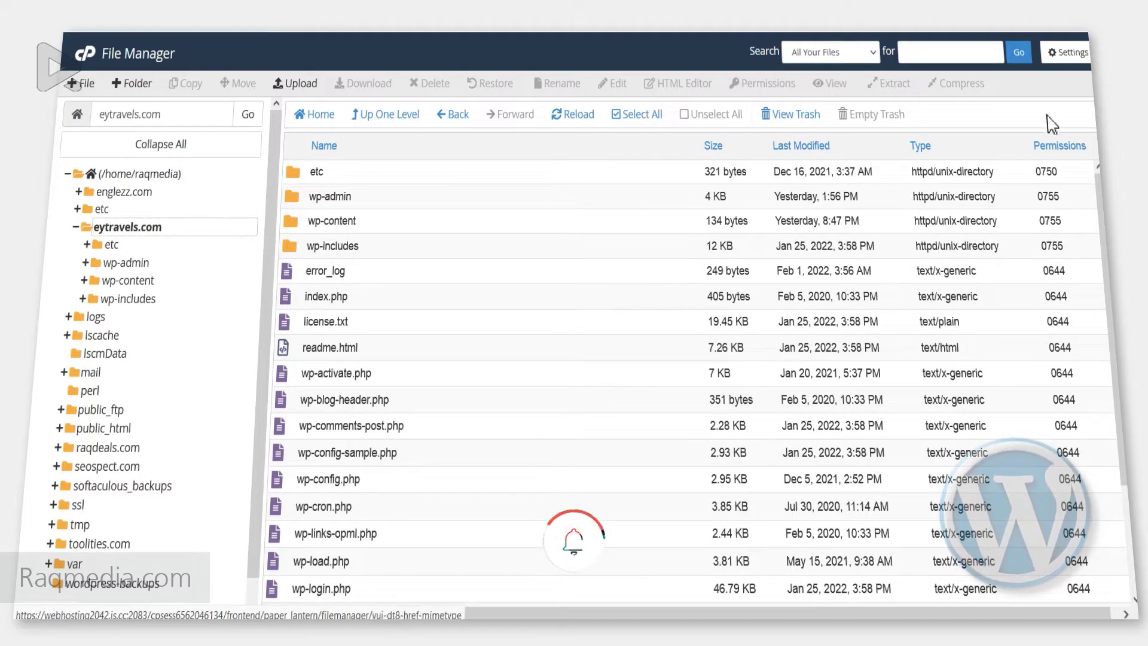
left_click(1076, 56)
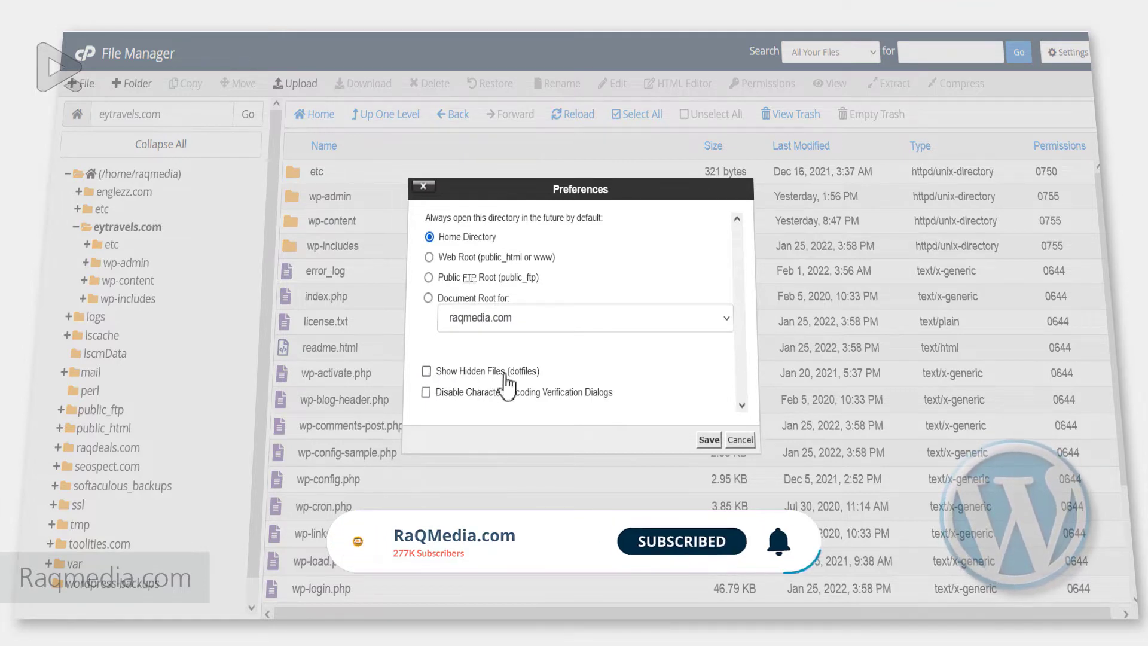
- Enable Show Hidden Files (dotfiles) and save so .htaccess appears in the listing
left_click(428, 371)
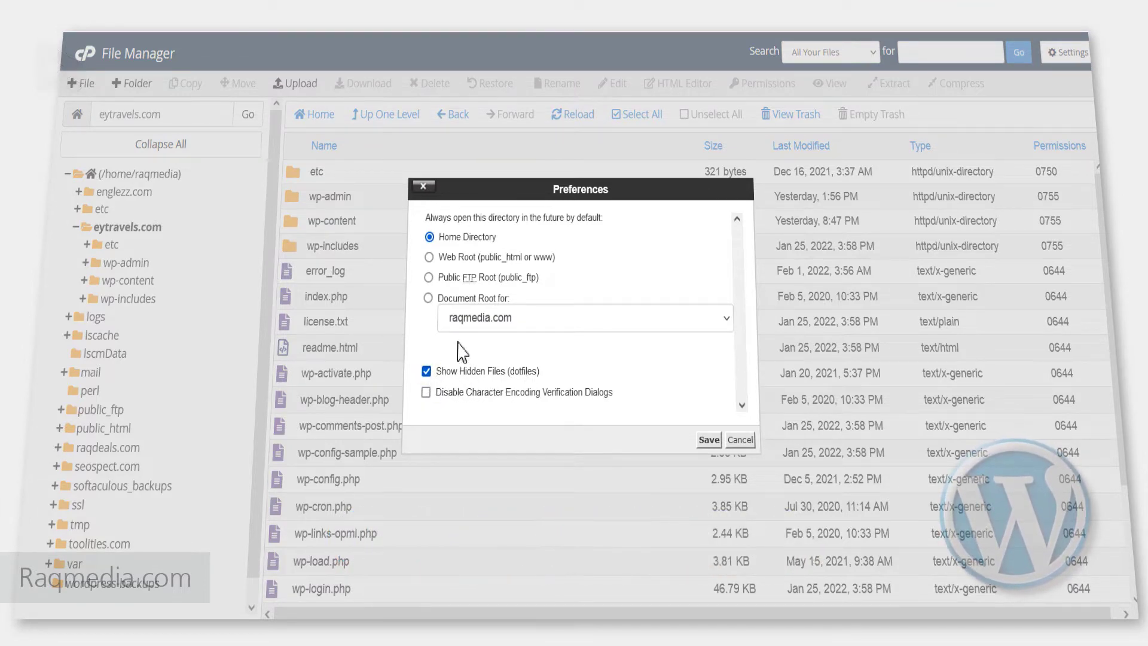
left_click(712, 444)
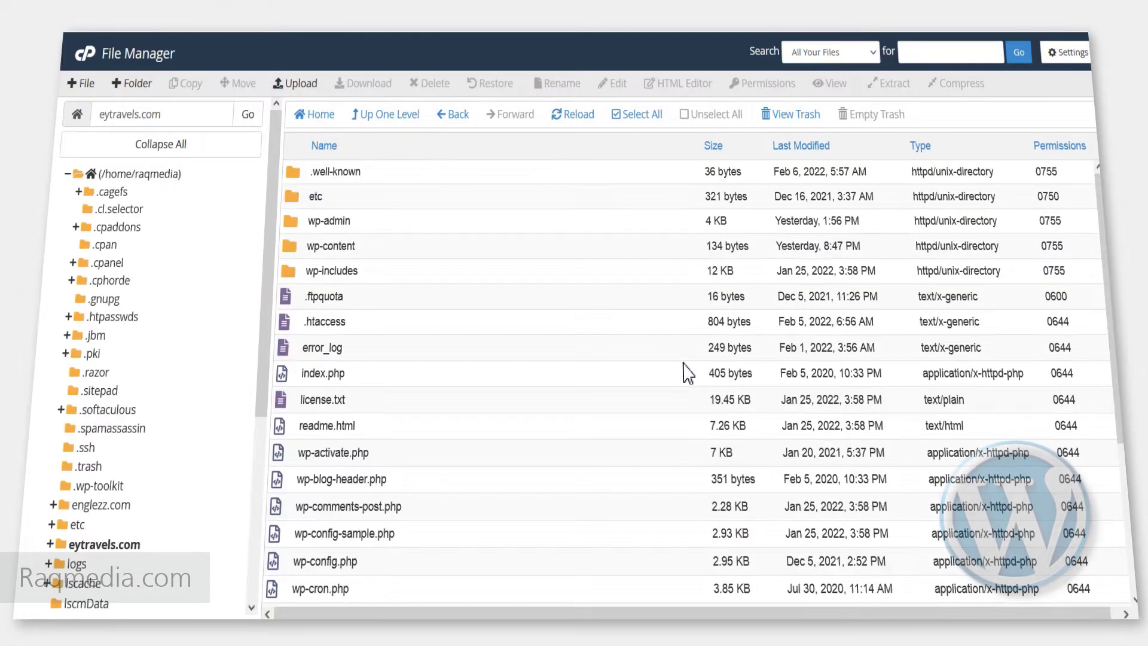
scroll(283, 314, "down", 3)
scroll(359, 385, "up", 3)
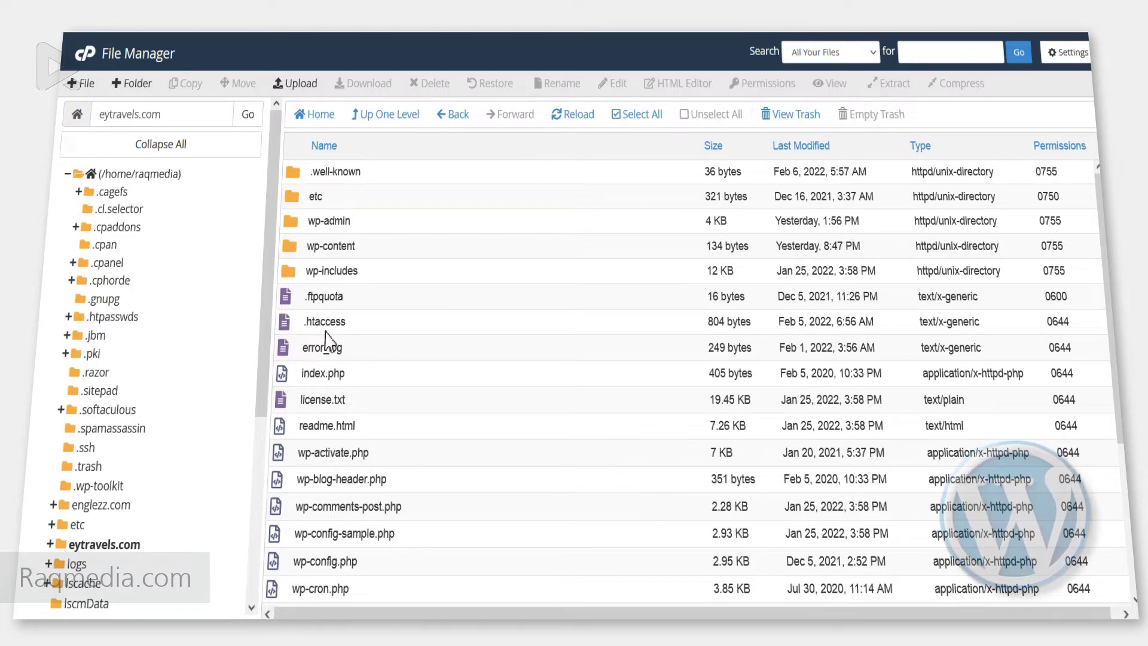
- Open the eytravels.com .htaccess file in the cPanel code editor
left_click(318, 323)
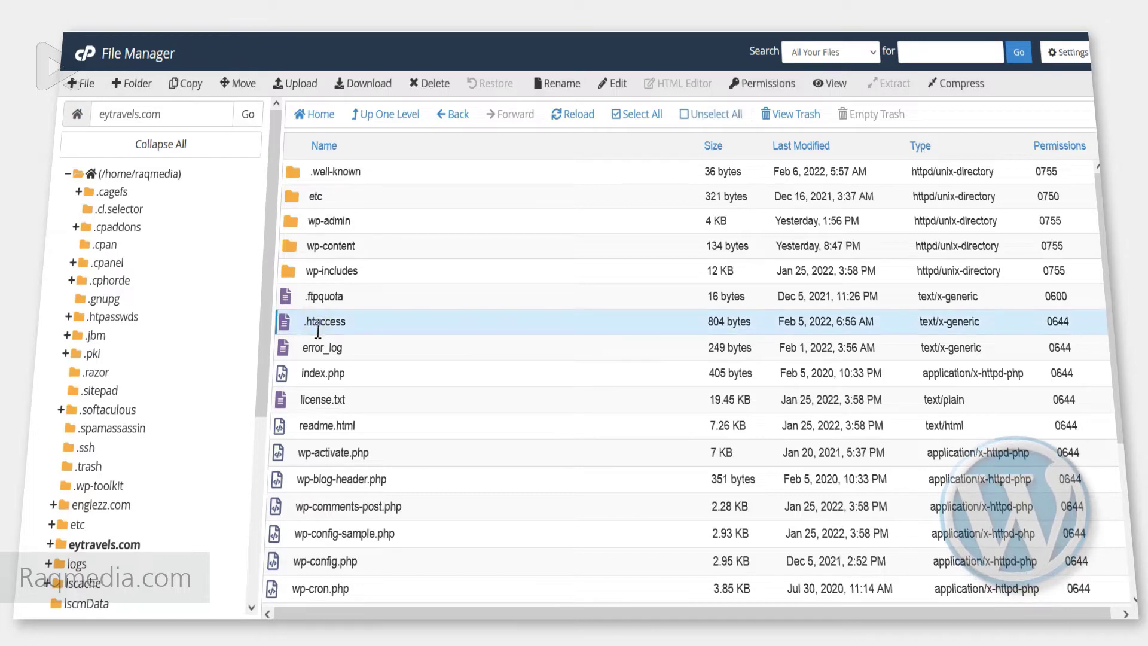
right_click(319, 326)
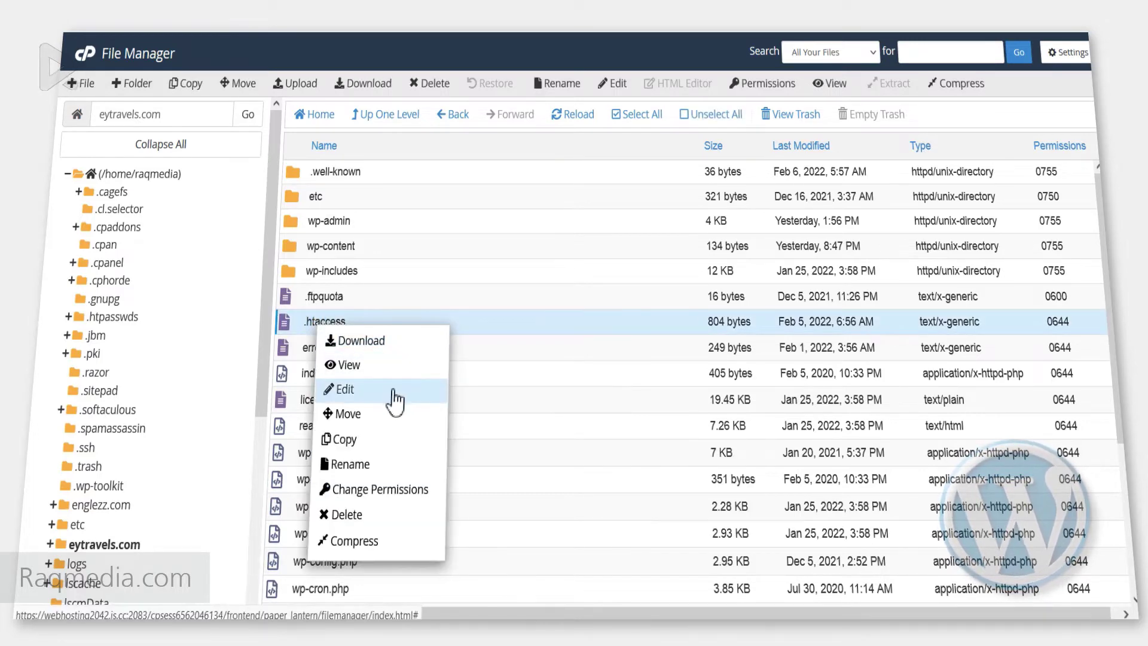
left_click(394, 398)
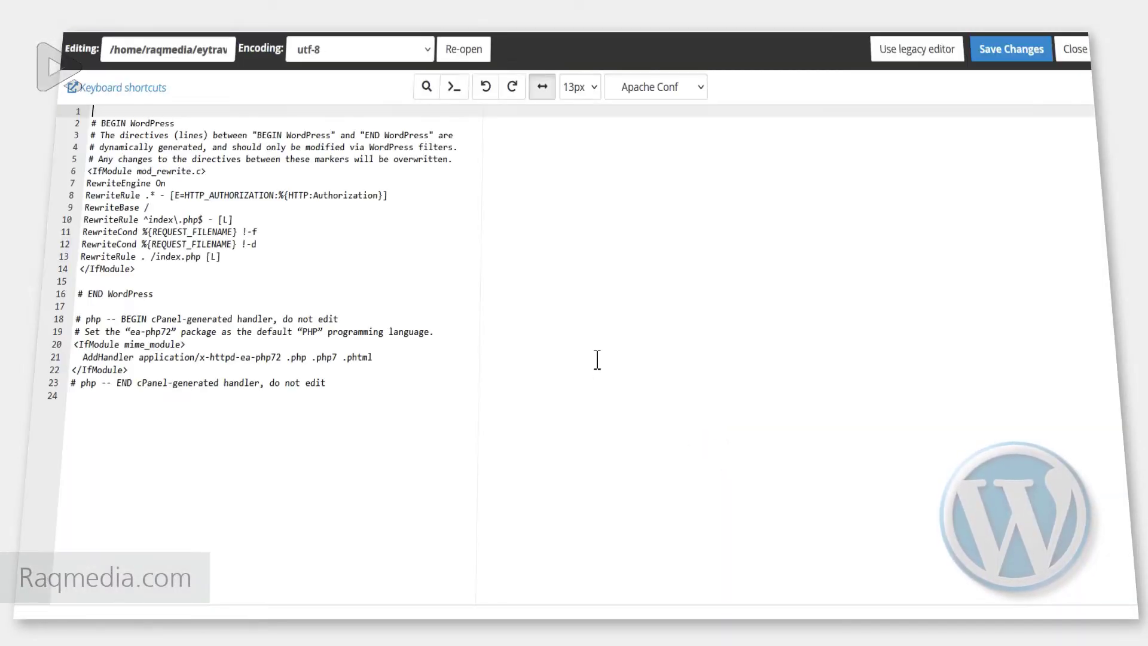
- Add a blank line at the end of .htaccess and switch to the Notepad++ redirect snippet
left_click(190, 428)
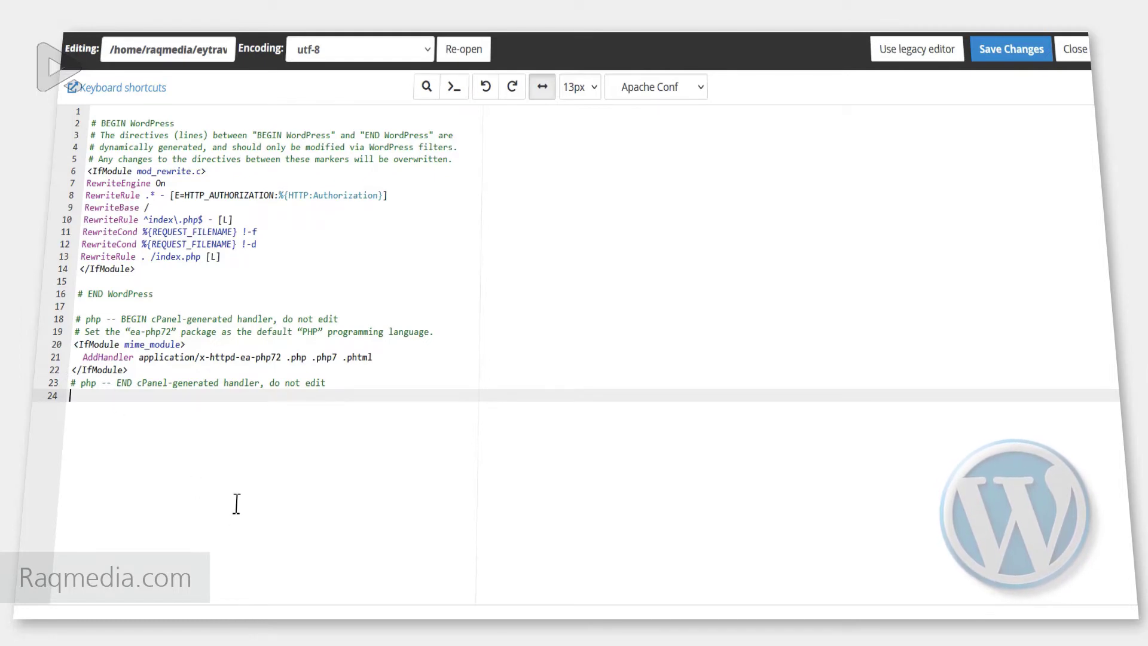
key("Return")
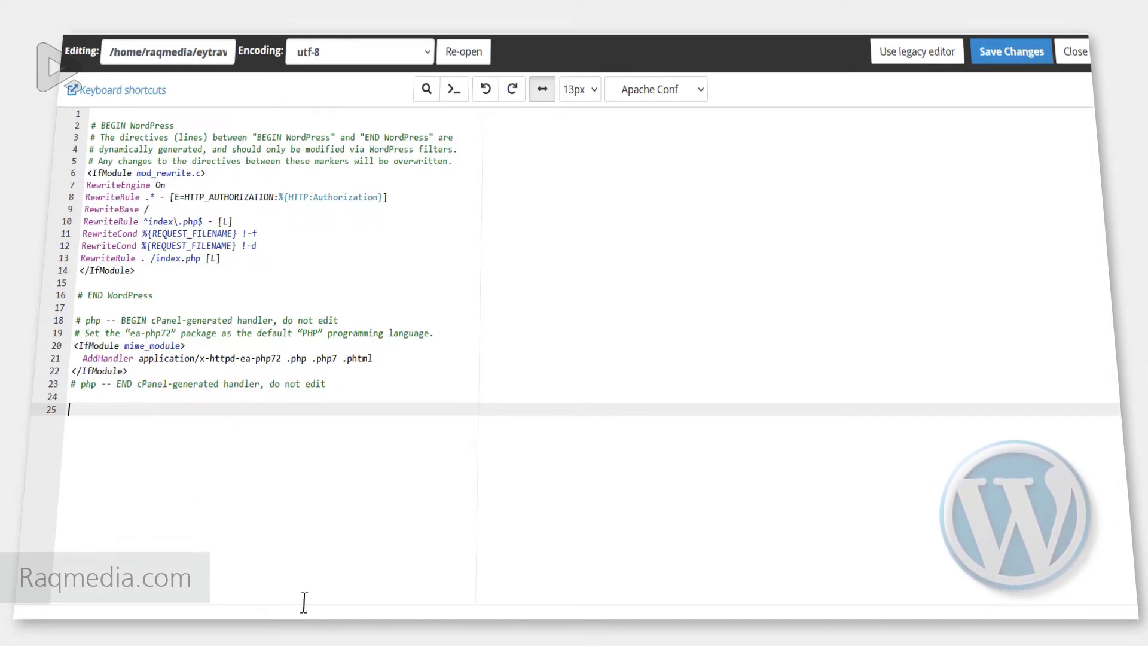
key("alt+Tab")
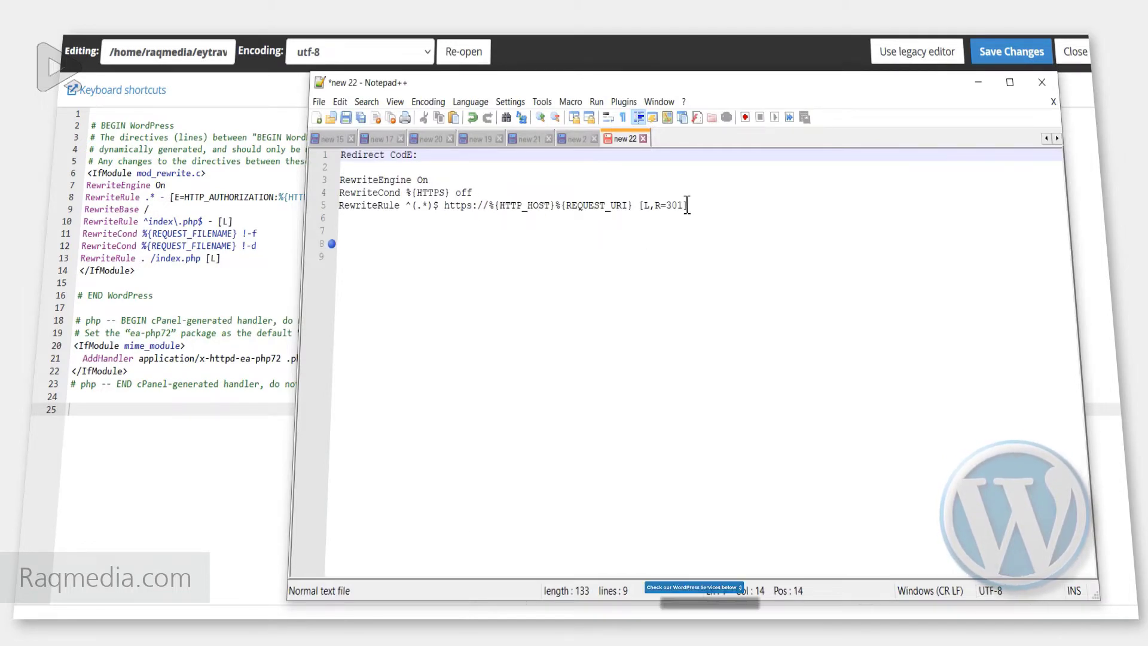
- Copy the RewriteEngine, RewriteCond and RewriteRule lines from Notepad++
left_click_drag(692, 205, 340, 179)
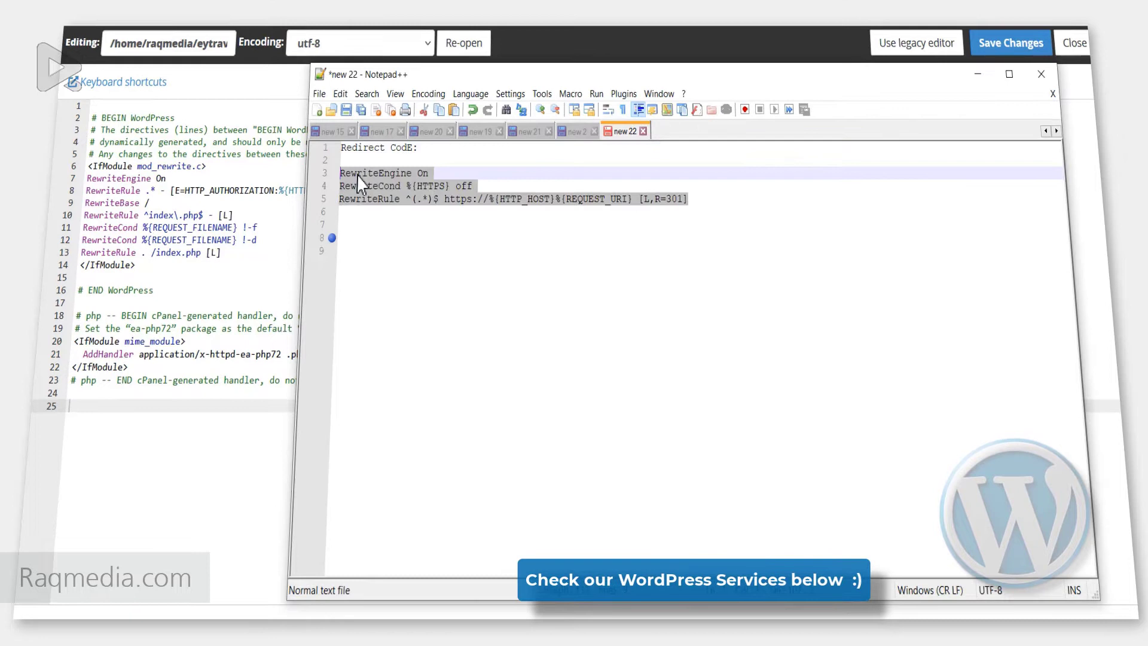
right_click(372, 177)
left_click(446, 206)
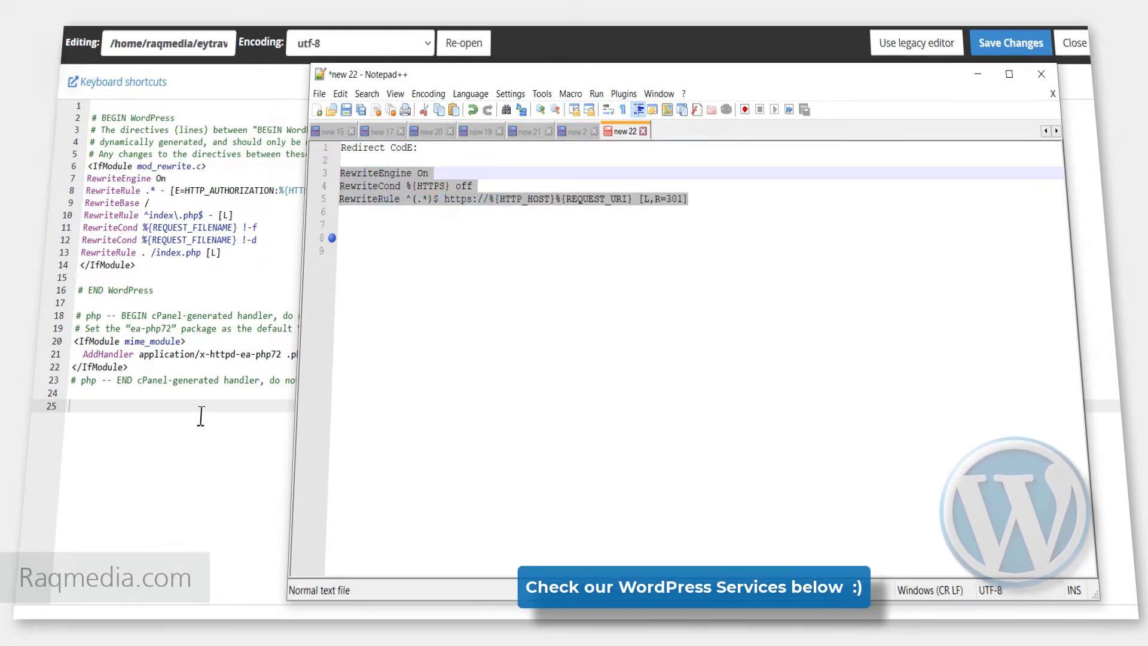
- Paste the HTTPS redirect rules at the end of .htaccess and save the changes
left_click(200, 415)
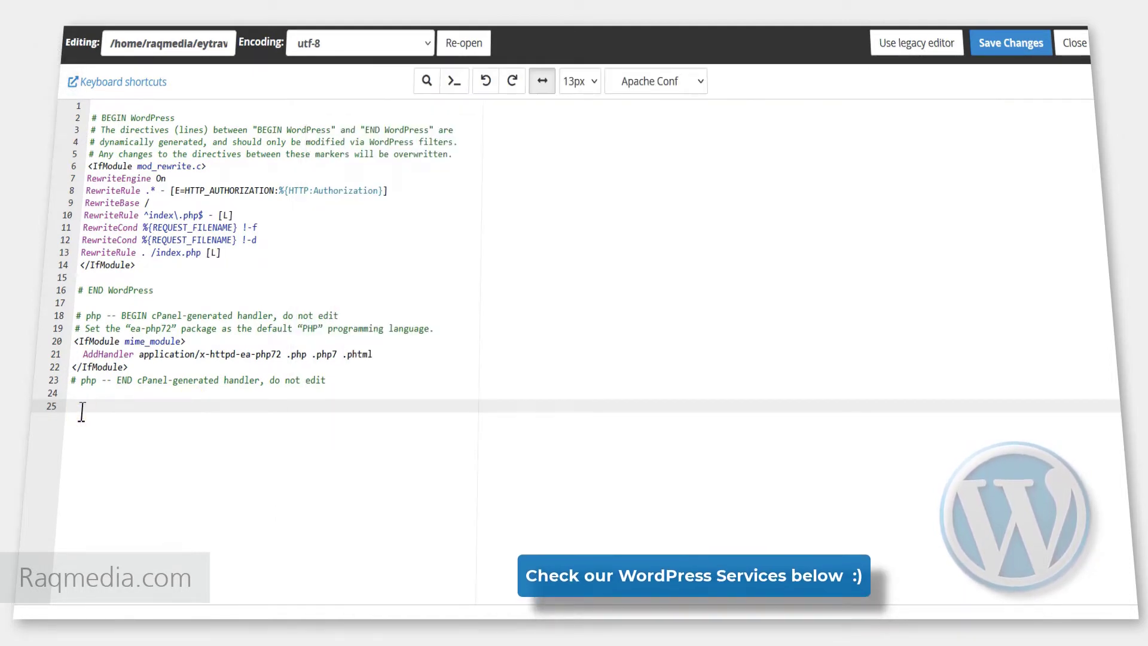
key("ctrl+v")
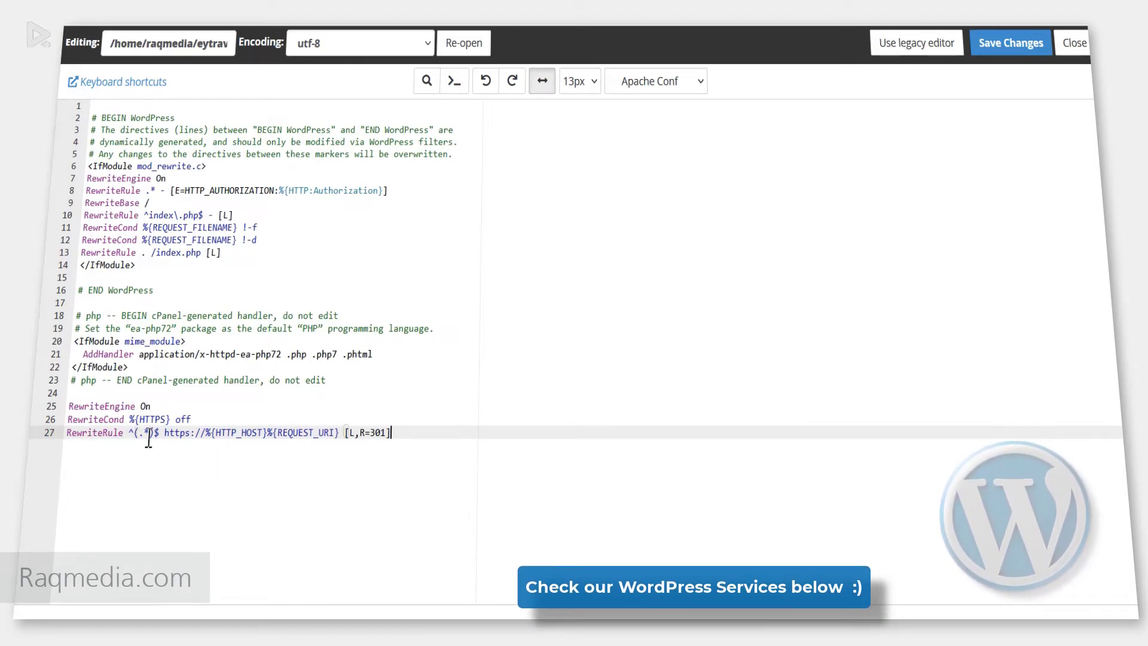
left_click(227, 435)
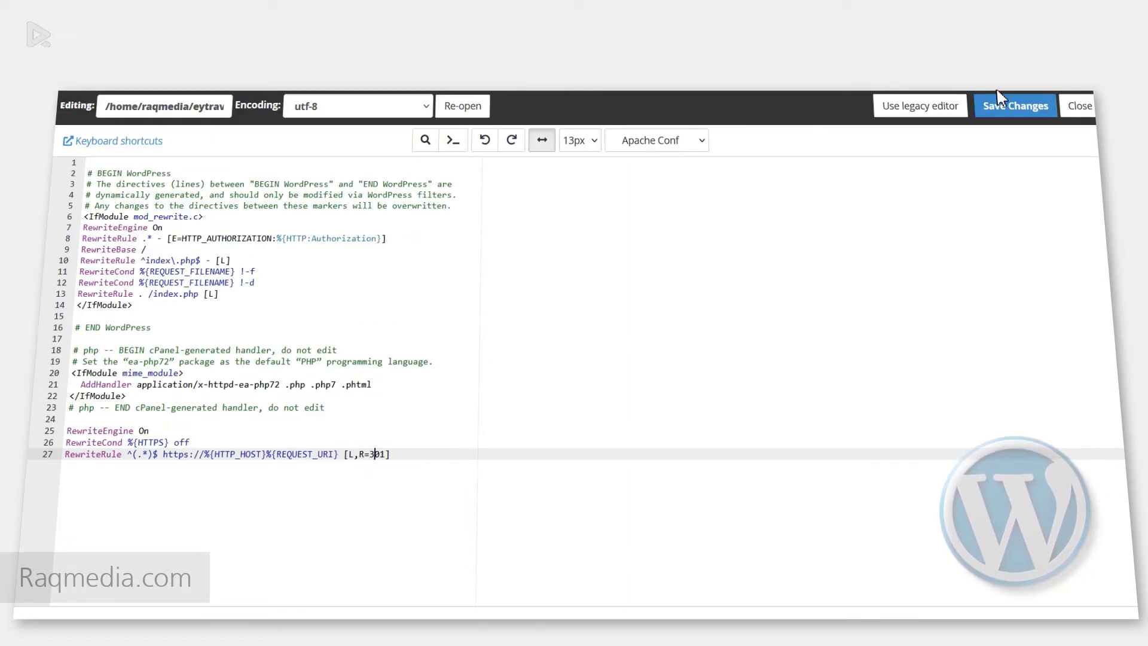
left_click(1006, 106)
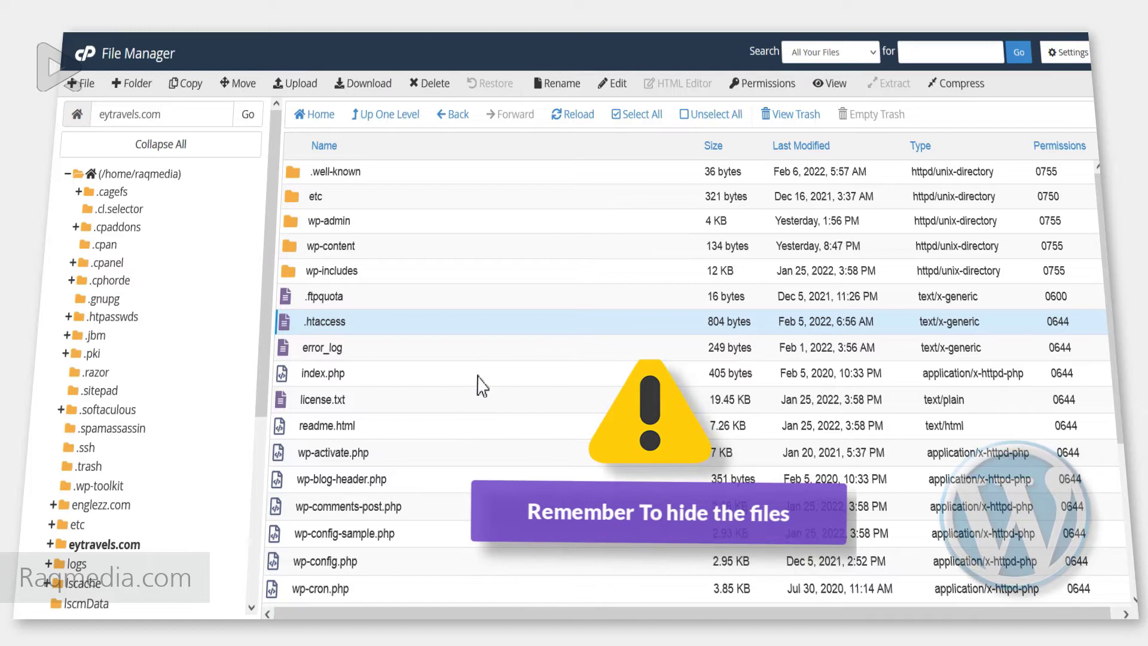
- Save File Manager preferences with Show Hidden Files unchecked so dotfiles are hidden again
left_click(1065, 52)
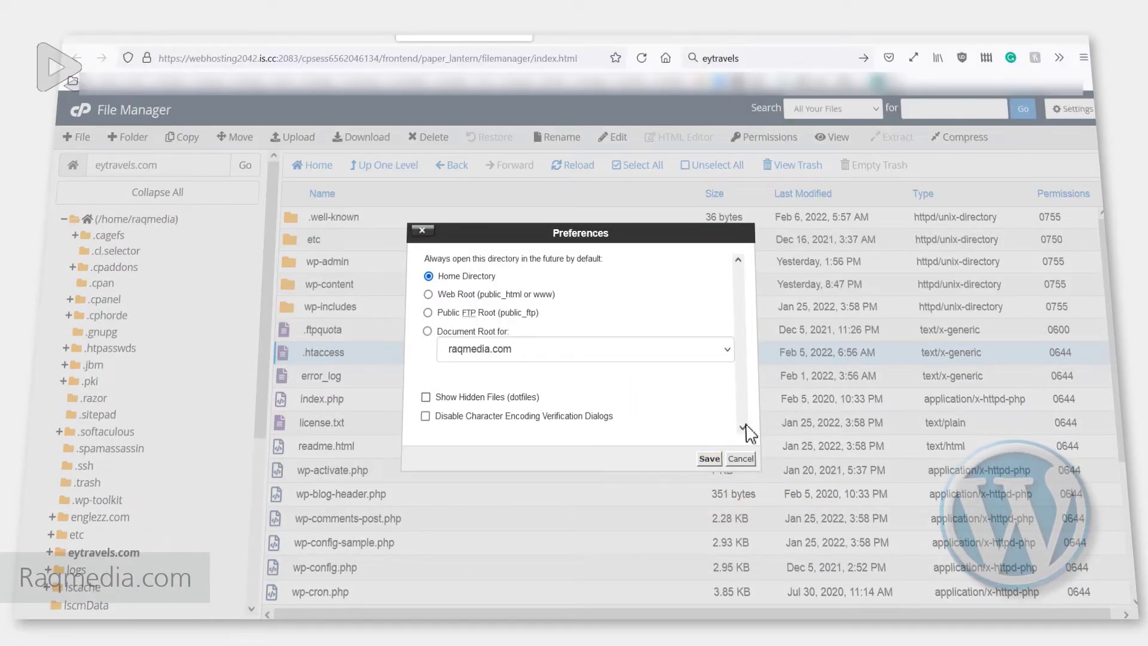
left_click(709, 460)
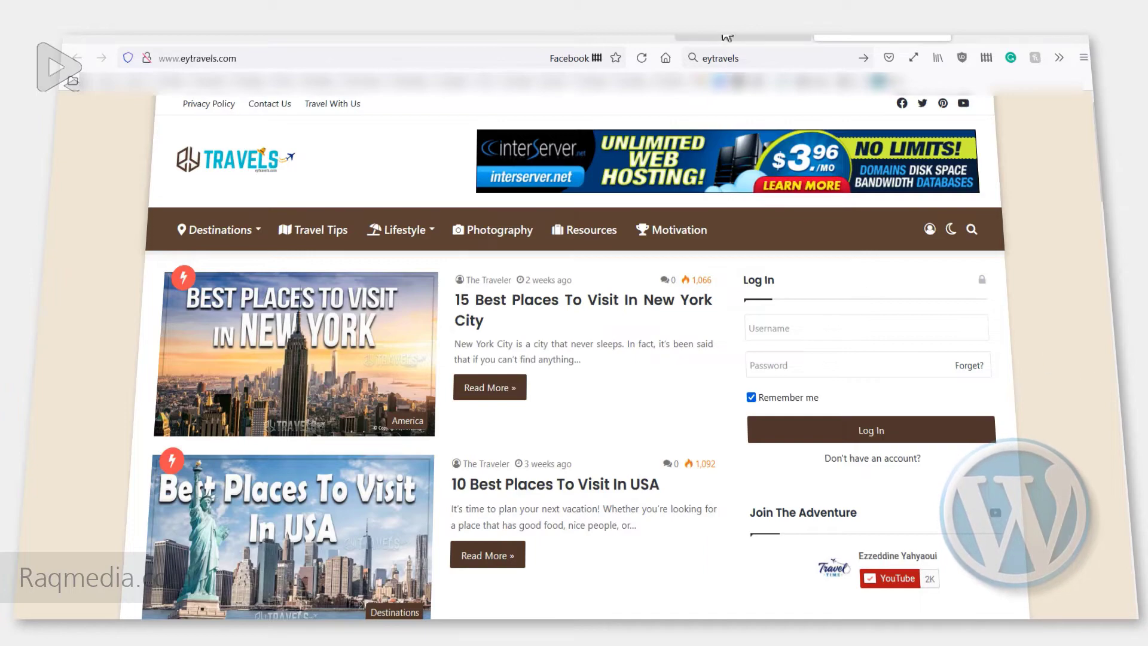
- Reload eytravels.com twice and confirm it now loads at its https address with a padlock
key("Return")
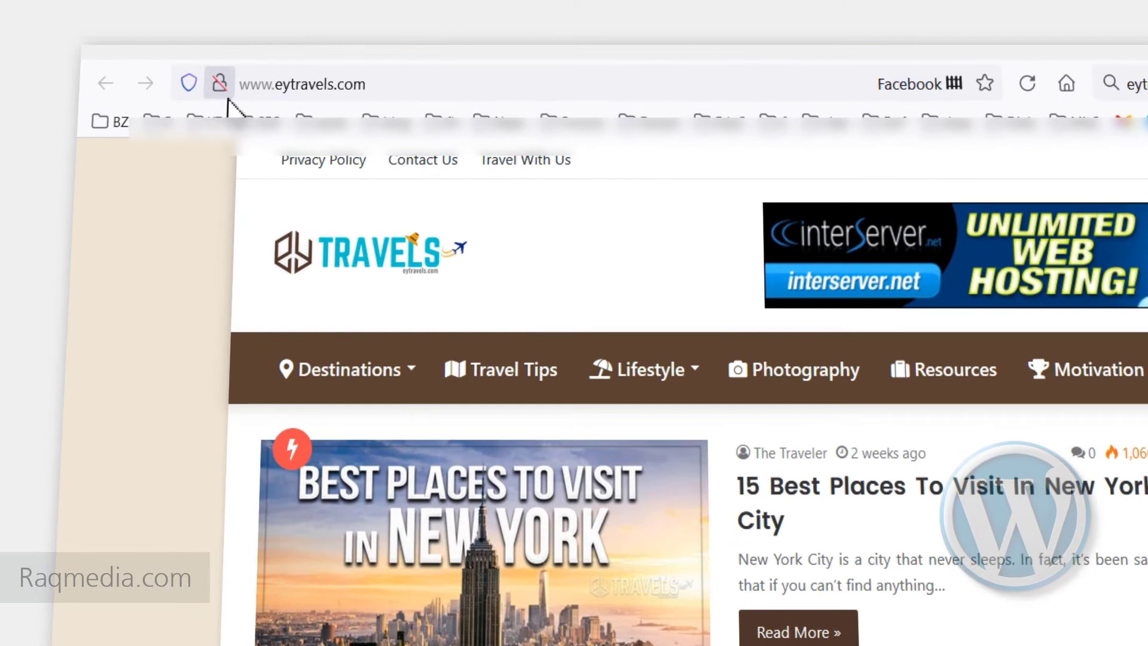
left_click(1029, 90)
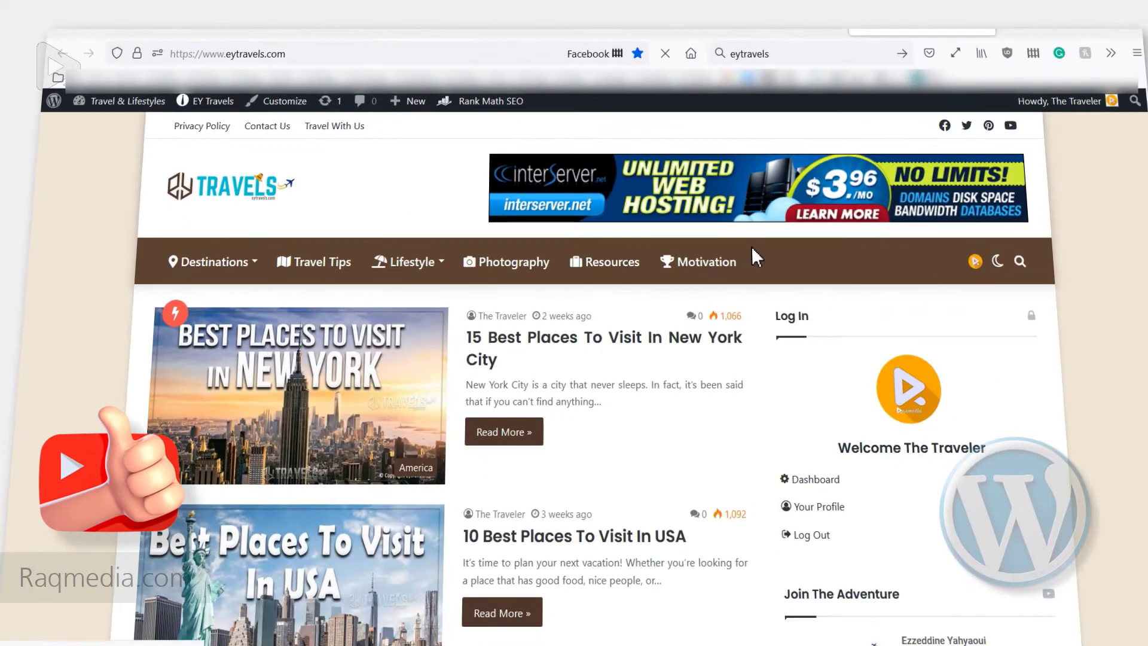
scroll(1032, 374, "down", 3)
scroll(1033, 374, "down", 2)
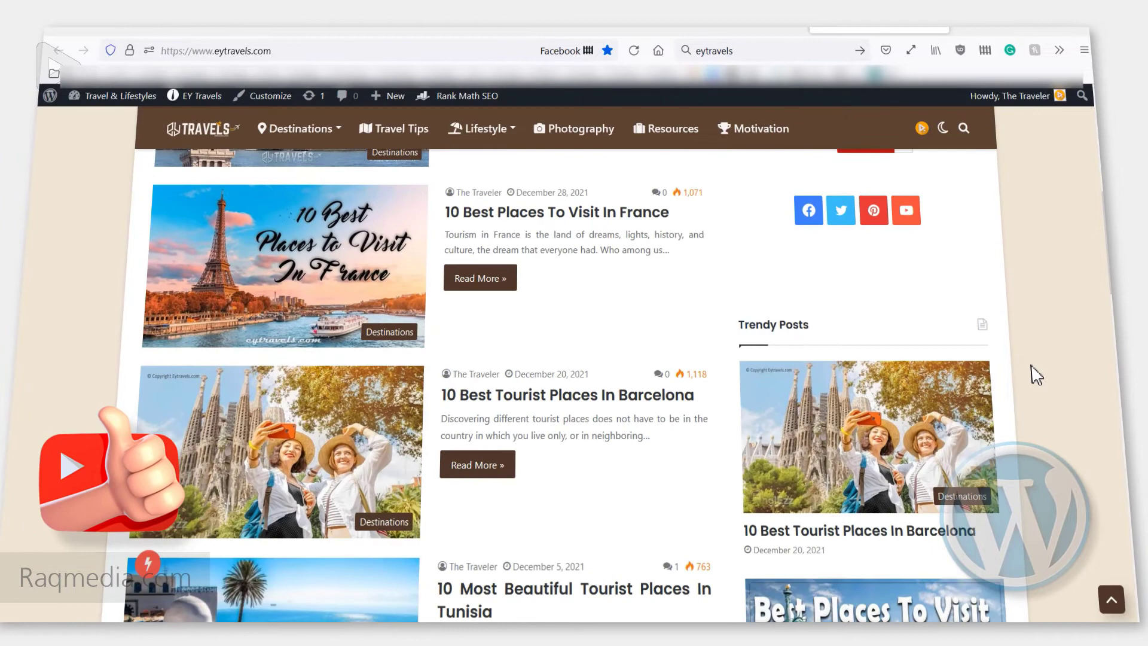
left_click(203, 129)
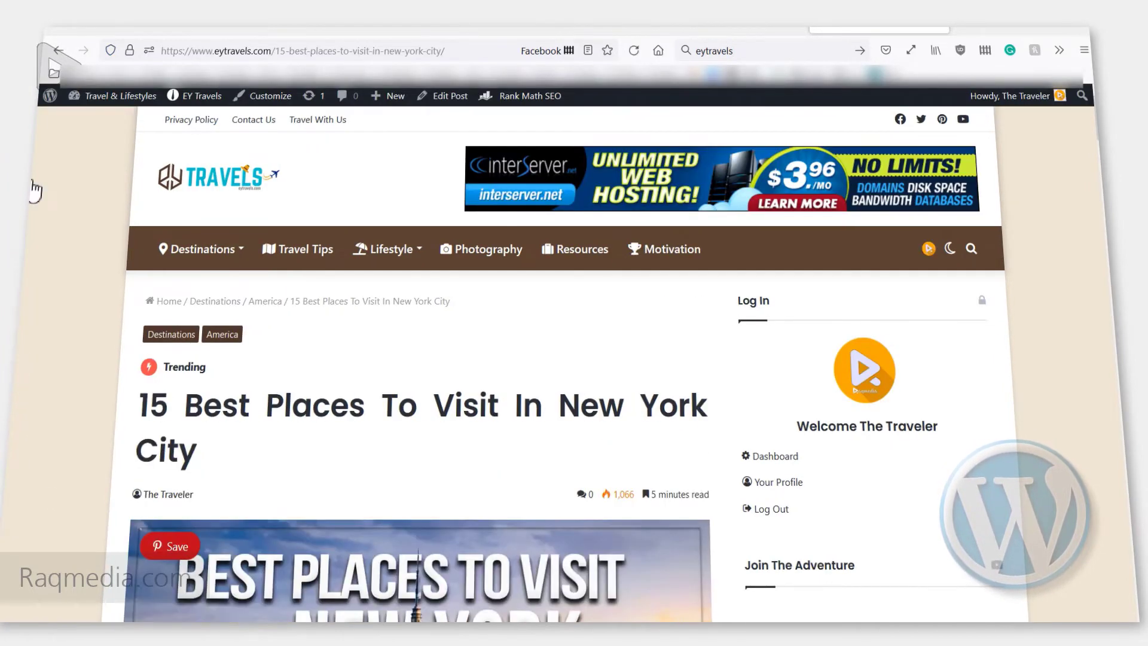
scroll(98, 314, "down", 1)
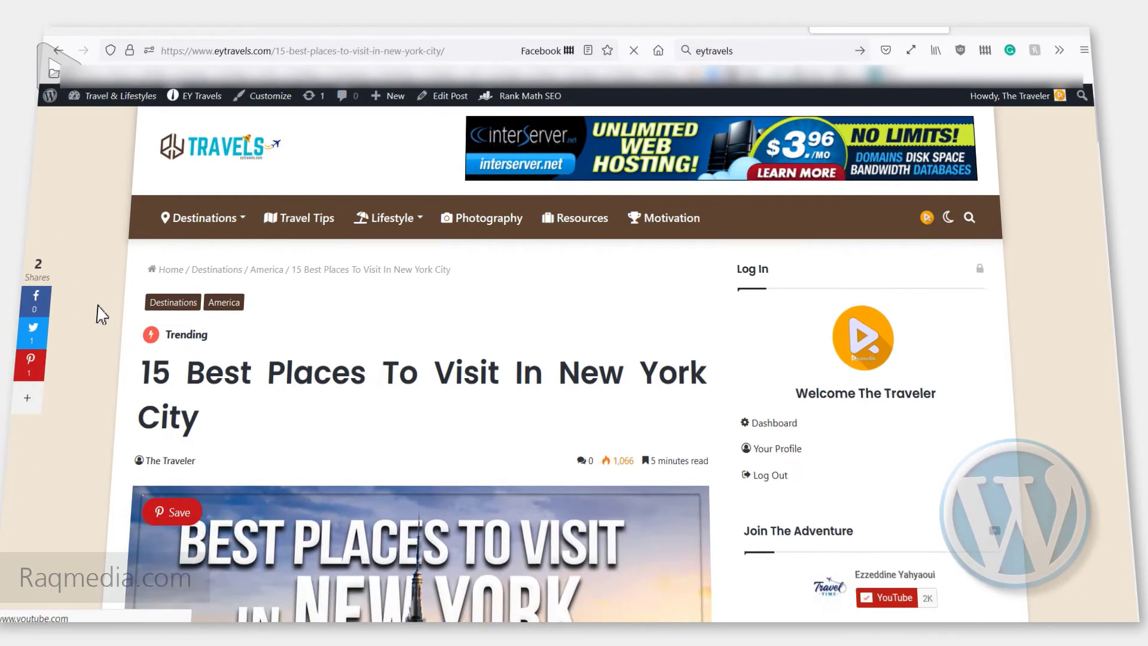
scroll(101, 314, "down", 3)
scroll(95, 314, "down", 1)
scroll(95, 313, "down", 5)
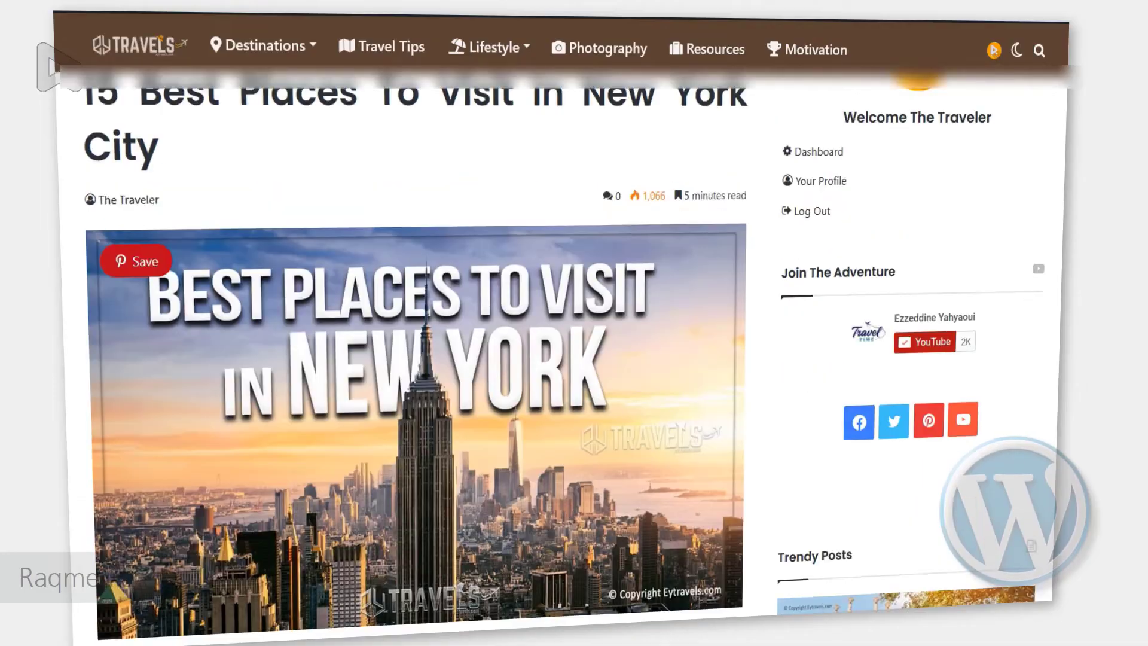
scroll(413, 359, "down", 5)
scroll(413, 359, "down", 3)
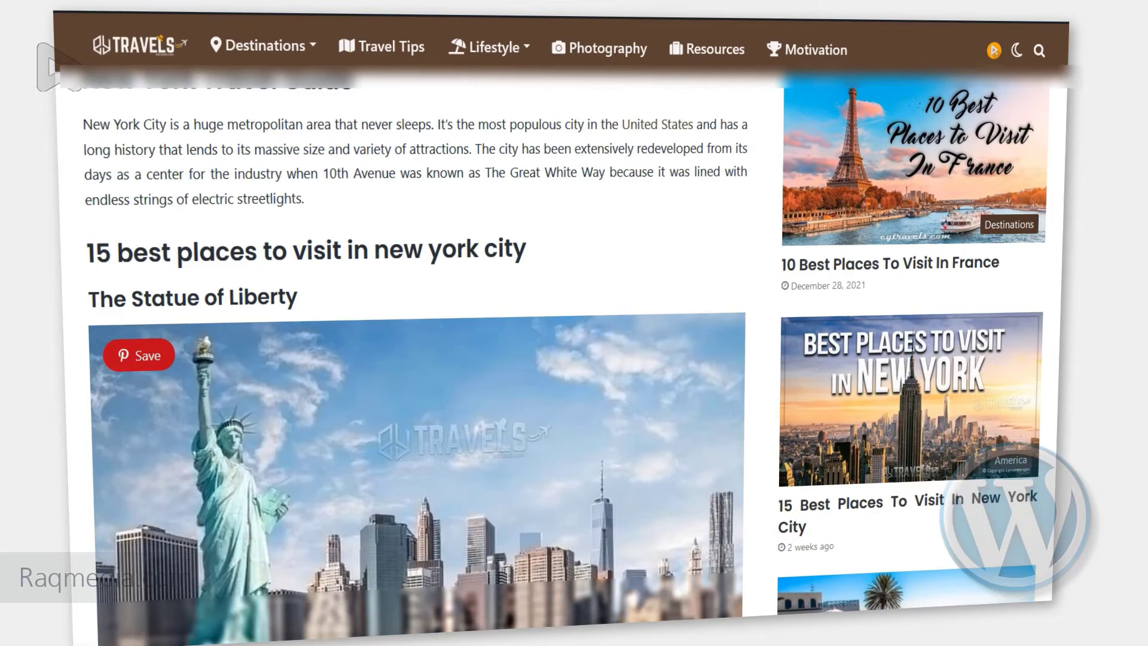
scroll(413, 358, "down", 3)
scroll(414, 359, "up", 2)
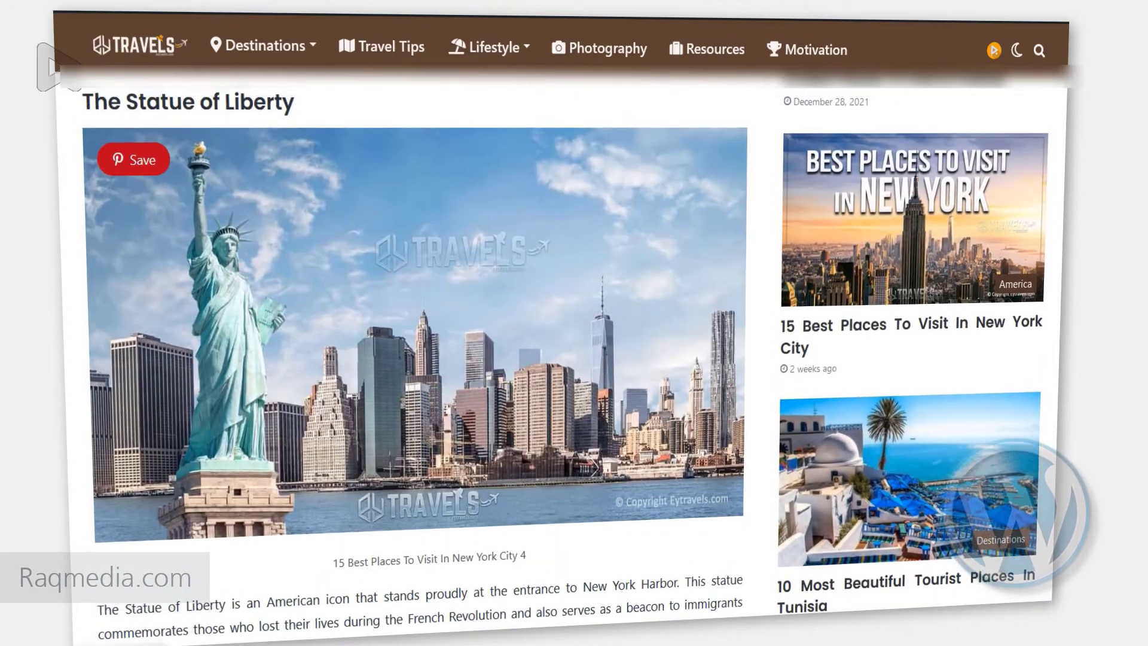
scroll(412, 360, "up", 4)
scroll(412, 359, "up", 4)
scroll(412, 359, "up", 3)
scroll(412, 359, "up", 2)
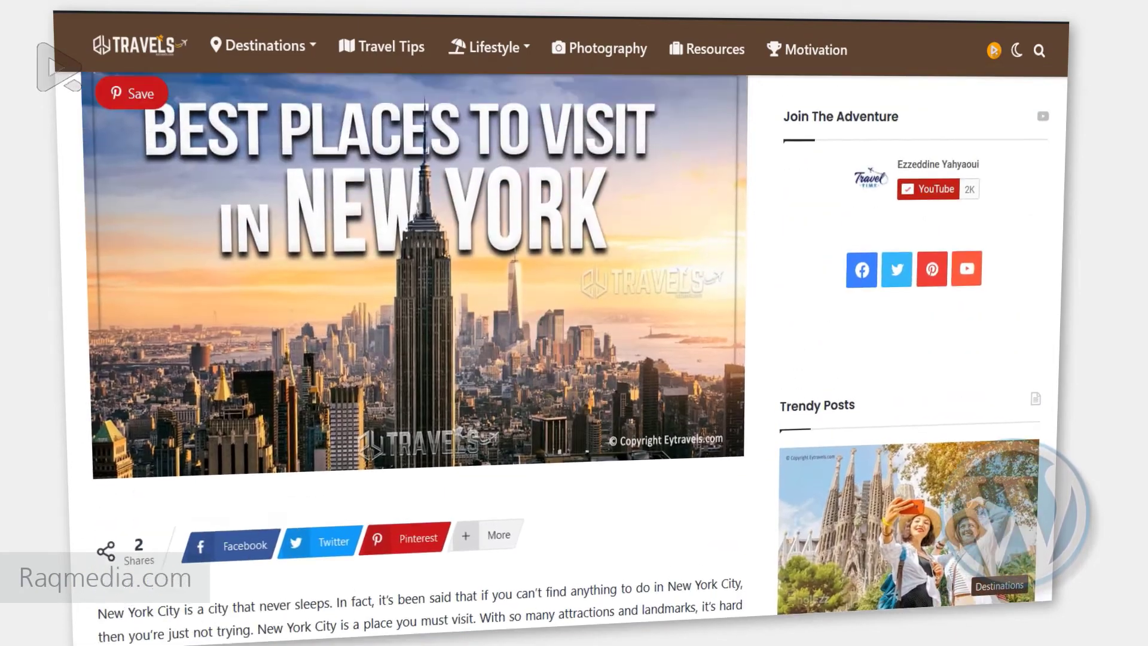
scroll(412, 359, "up", 2)
scroll(412, 359, "down", 2)
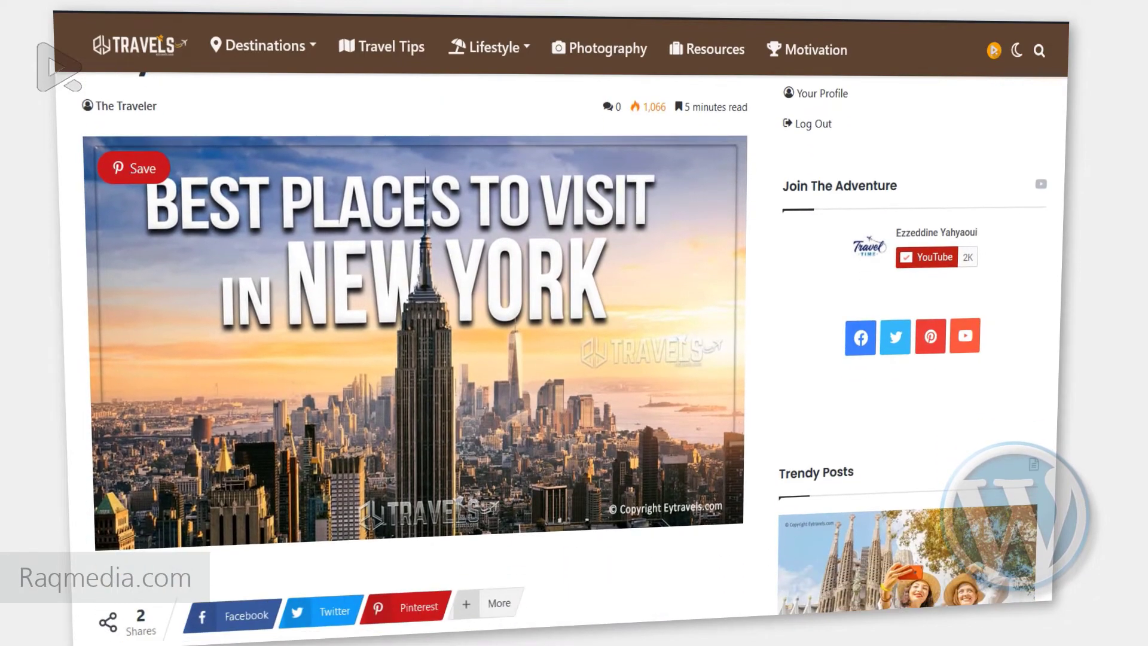
scroll(413, 359, "up", 2)
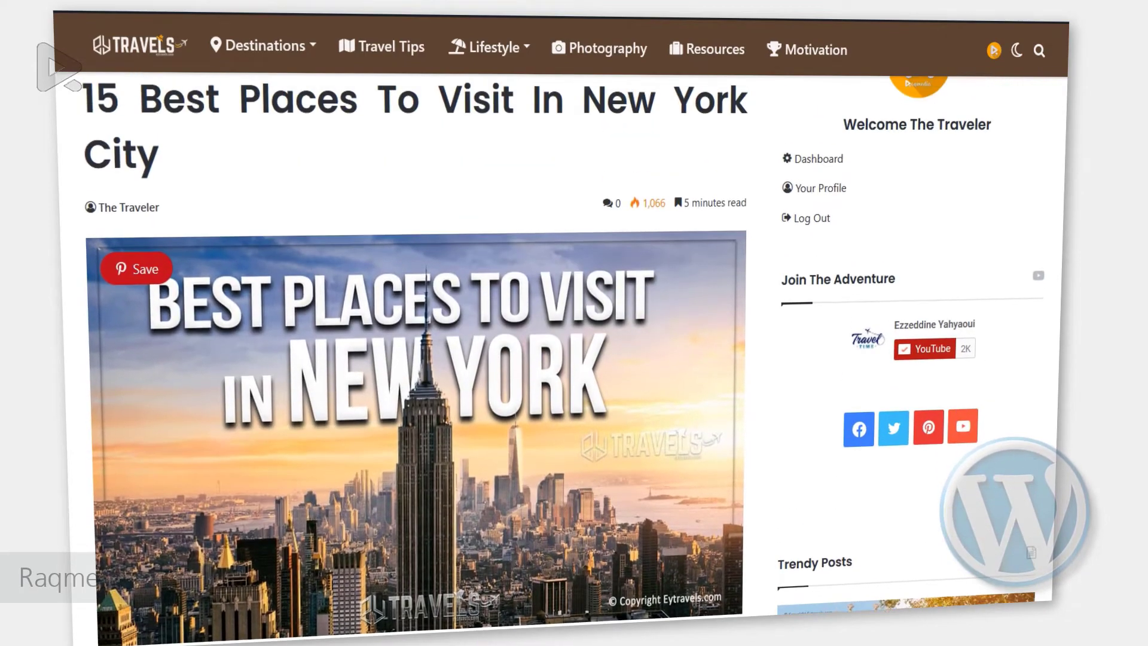